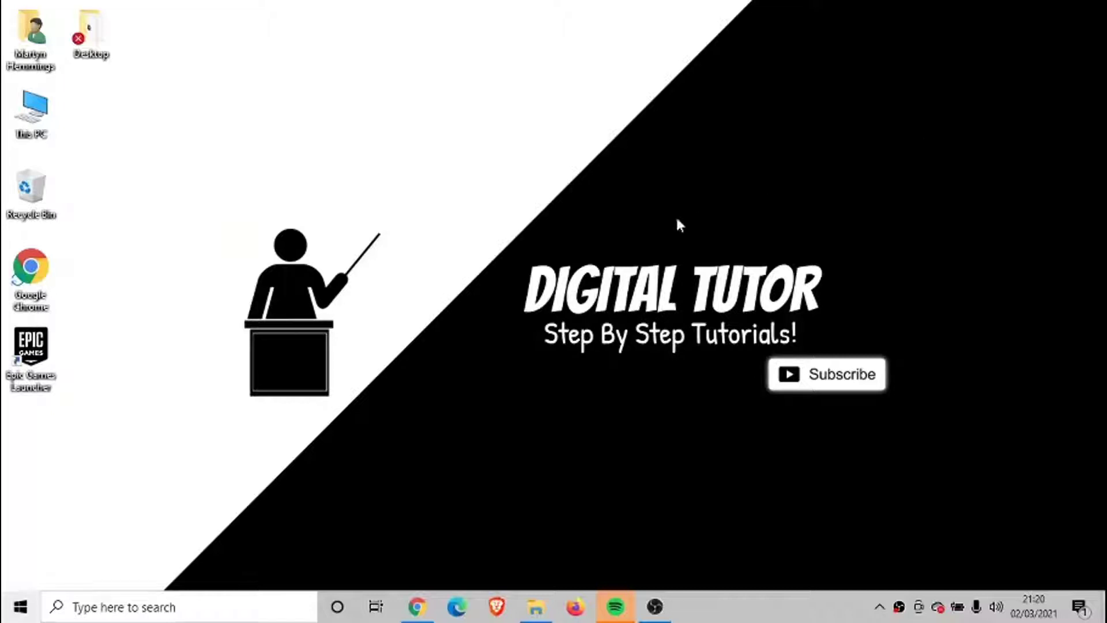
# Bring up Chrome with the Instagram feed and reload instagram.com from the address bar
pyautogui.click(417, 607)
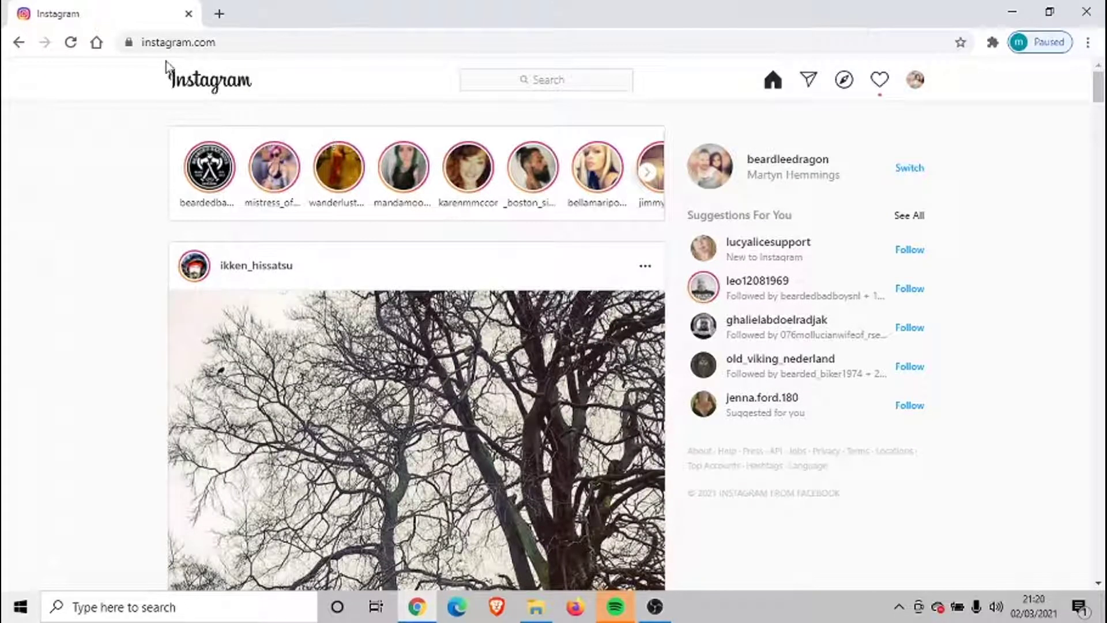
pyautogui.click(236, 46)
pyautogui.press('Return')
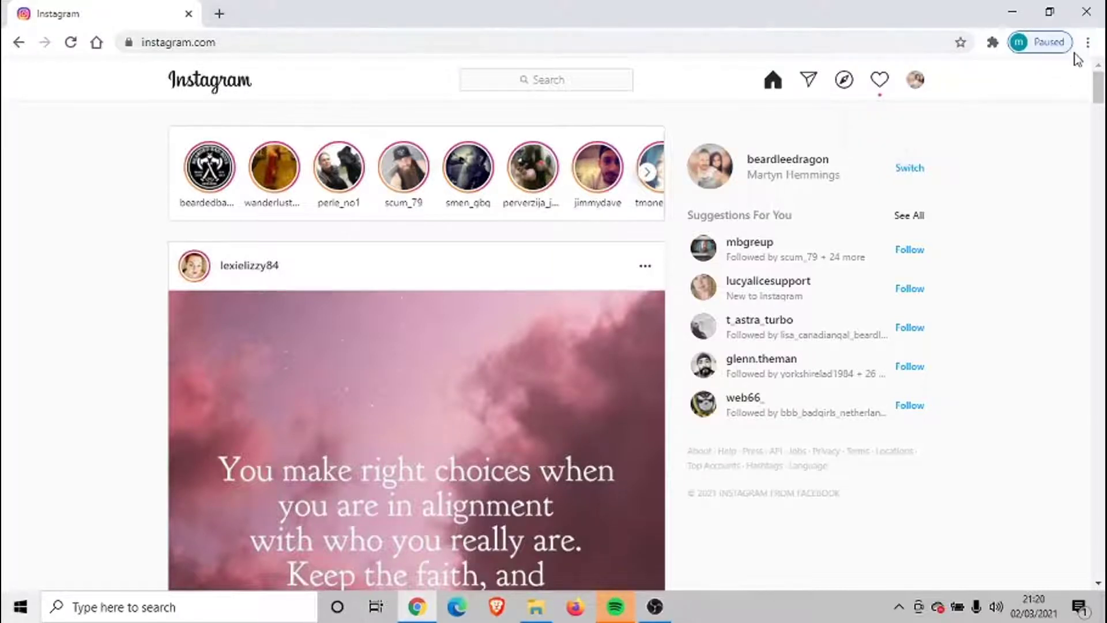
# Open Chrome Settings and highlight the no-results message for the 'dark mode' search
pyautogui.click(1087, 42)
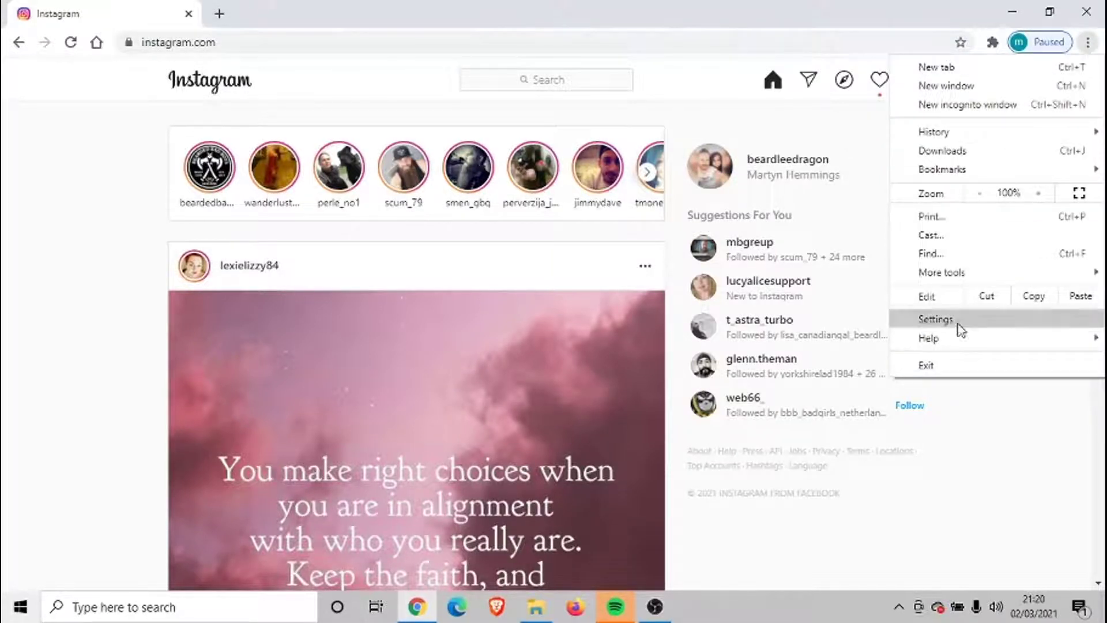
pyautogui.click(936, 319)
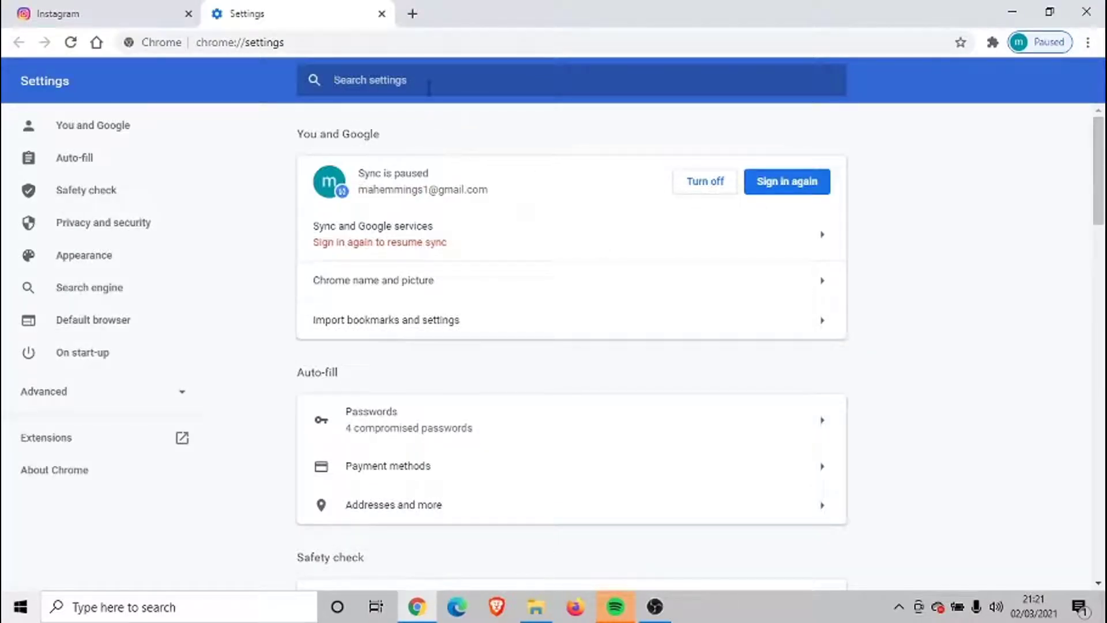
pyautogui.write('dark')
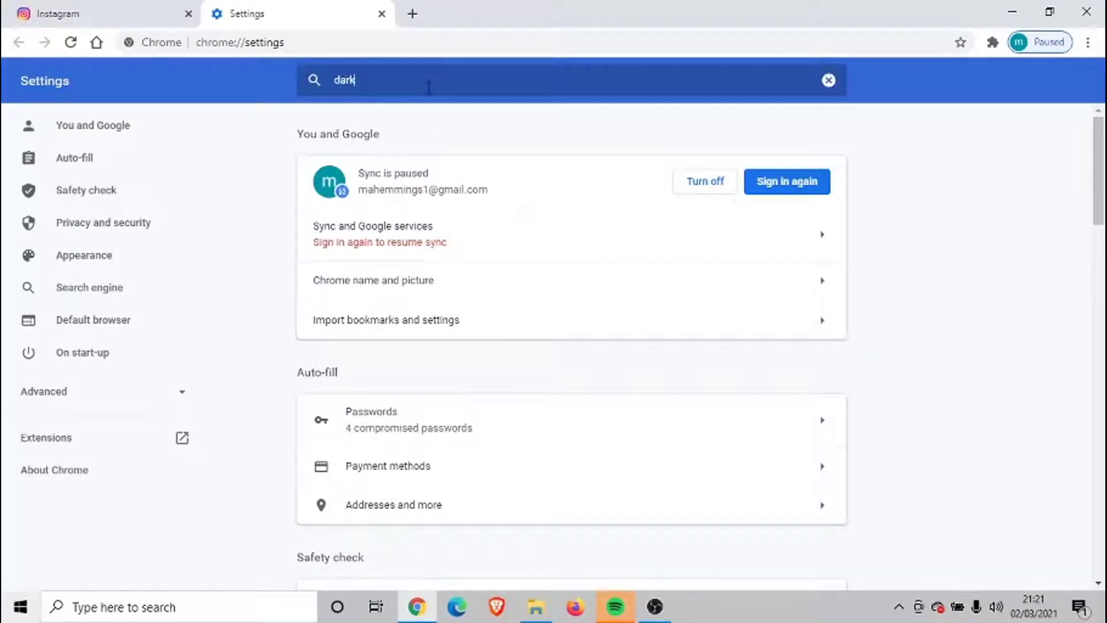
pyautogui.write(' mode')
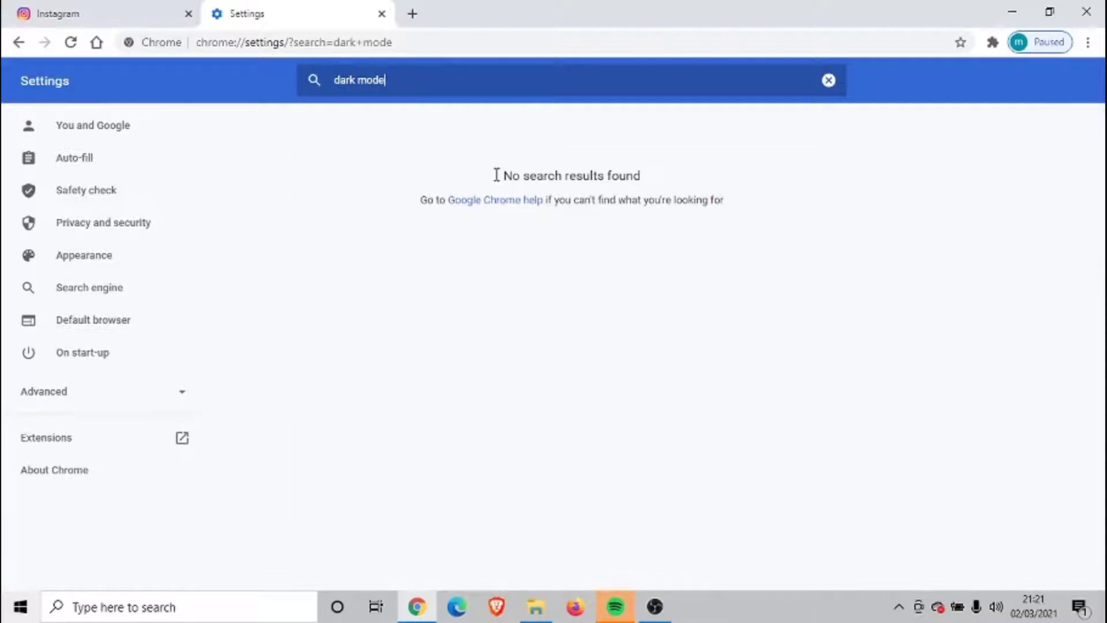
pyautogui.moveTo(521, 175); pyautogui.dragTo(576, 199)
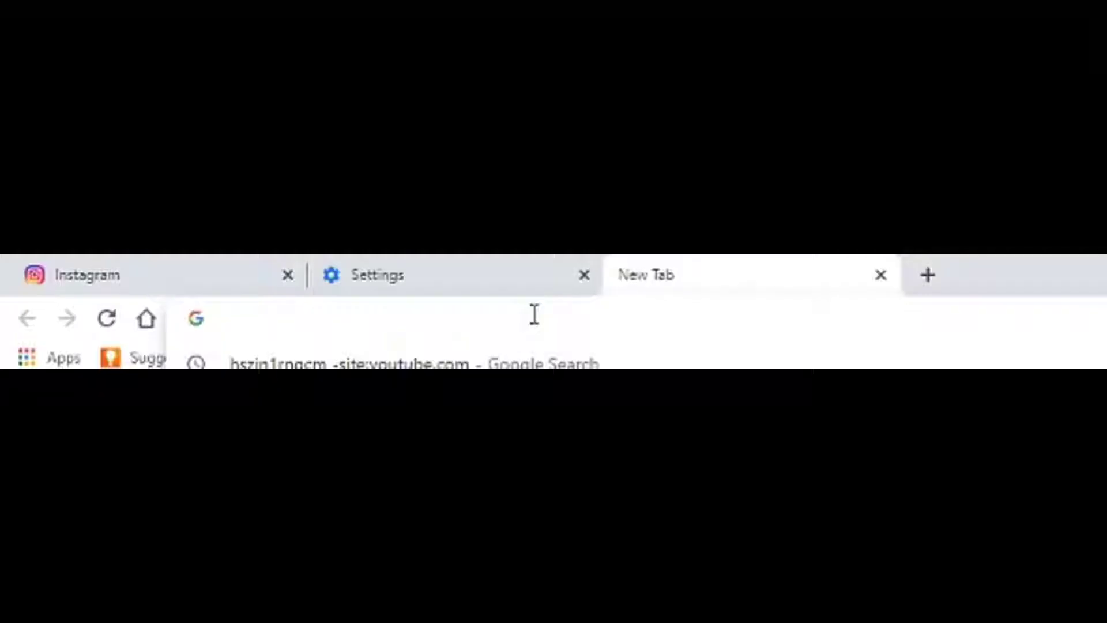
pyautogui.write('chrome')
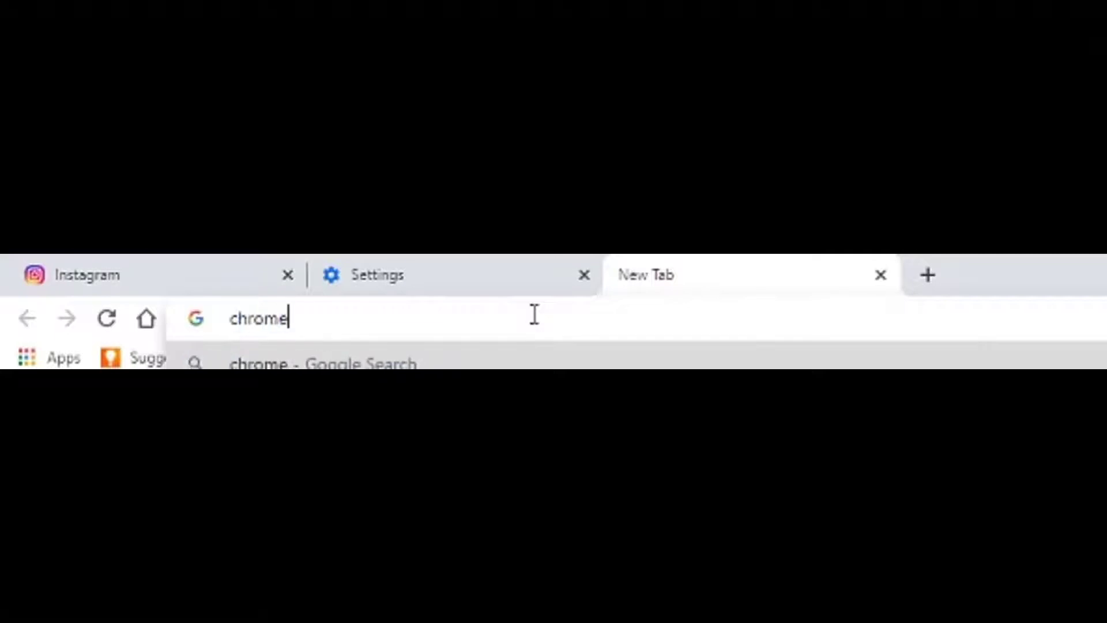
pyautogui.write(':')
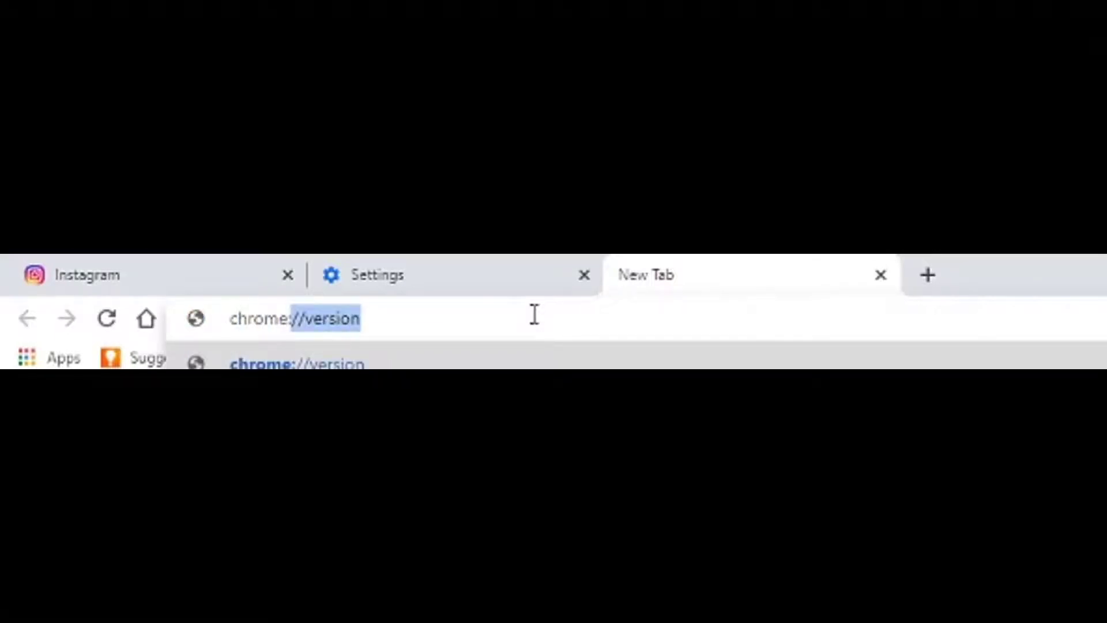
pyautogui.write('/')
pyautogui.write('/flags')
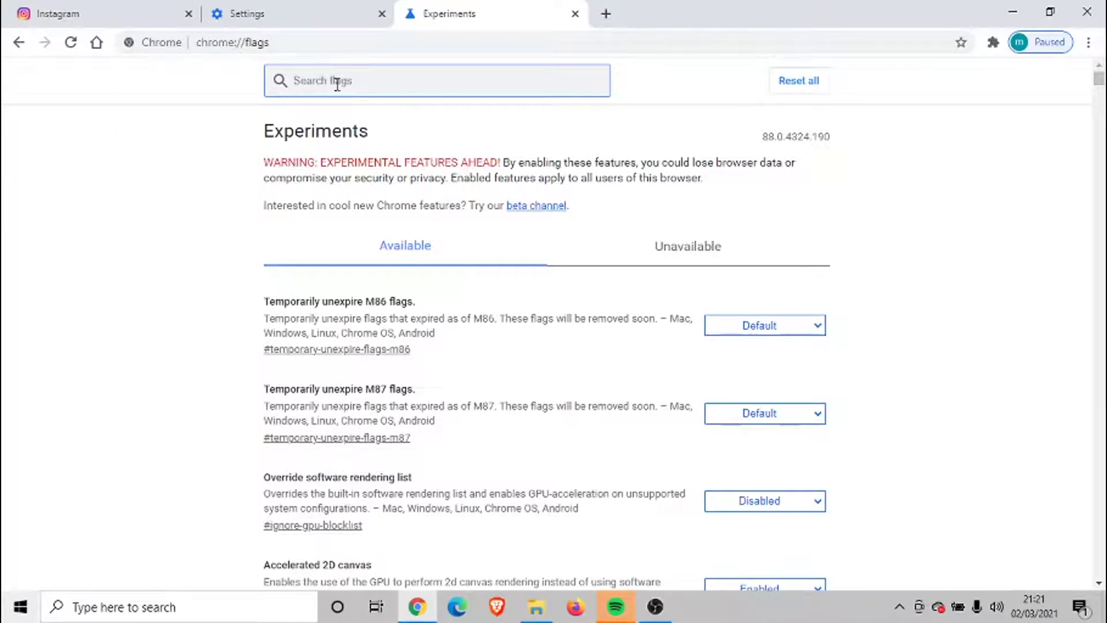
pyautogui.write('d')
pyautogui.write('ark mode')
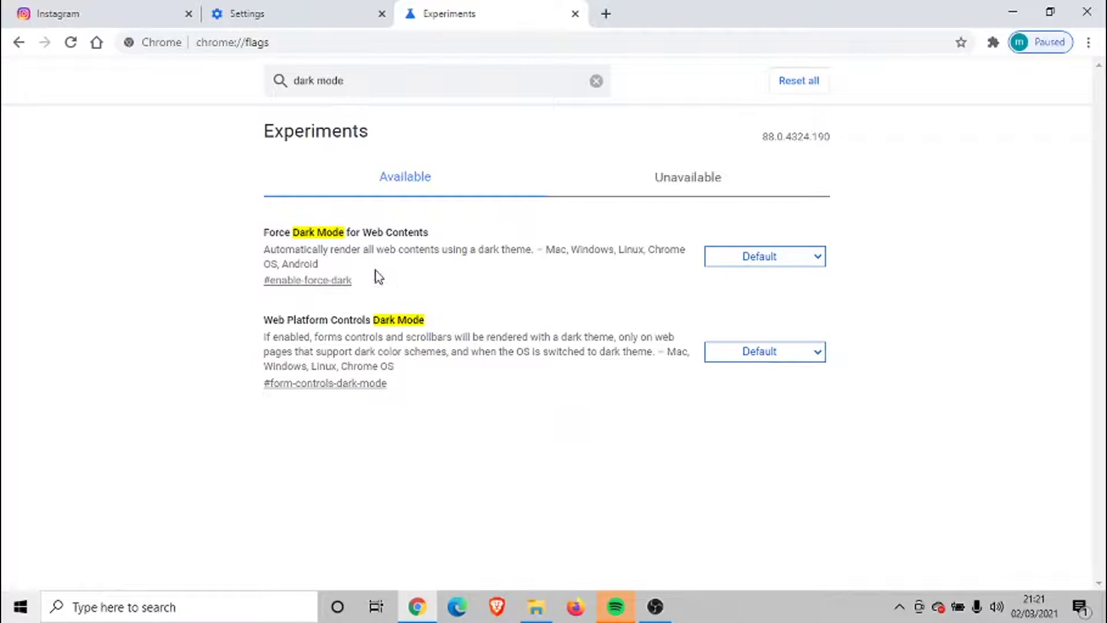
# Highlight the Force Dark Mode for Web Contents description, then deselect it
pyautogui.moveTo(376, 270); pyautogui.dragTo(322, 249)
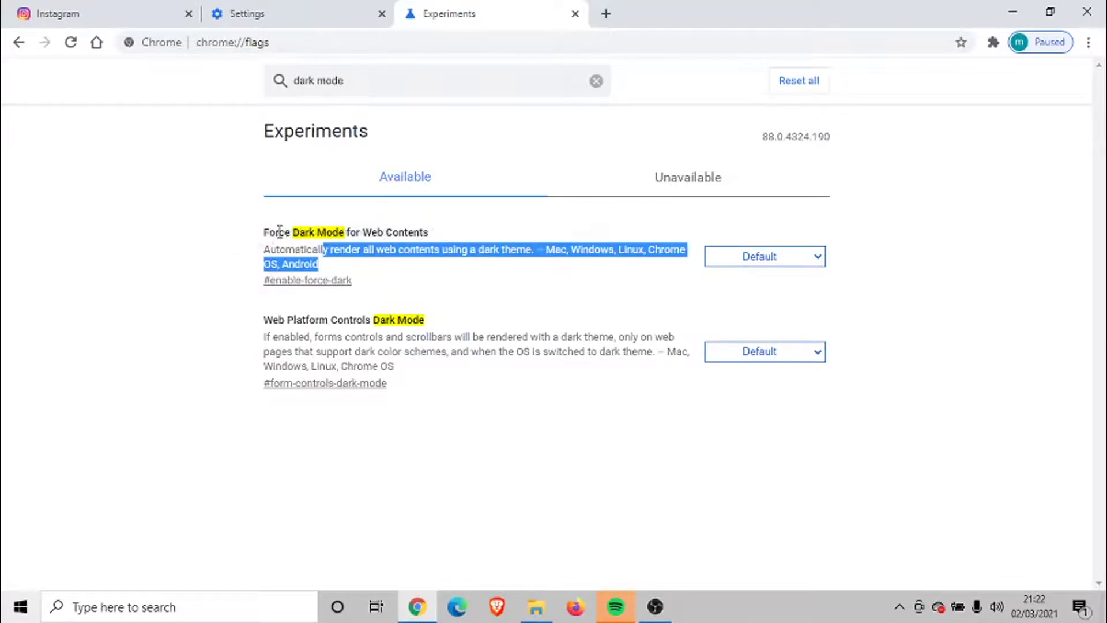
pyautogui.click(250, 227)
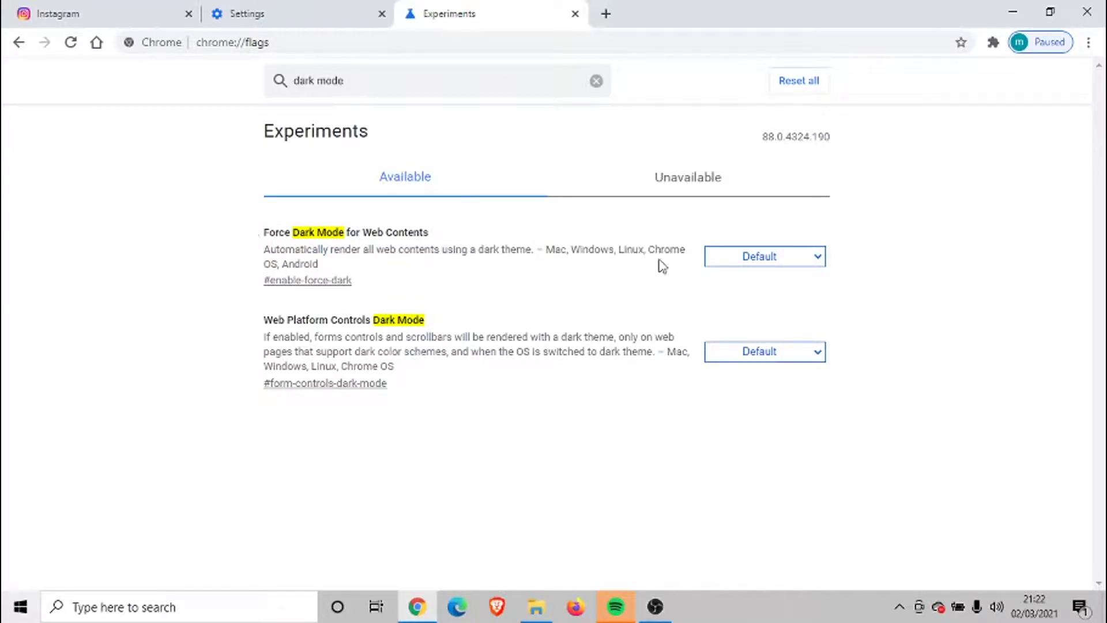
# Set Force Dark Mode for Web Contents to Enabled and highlight the relaunch notice
pyautogui.click(765, 260)
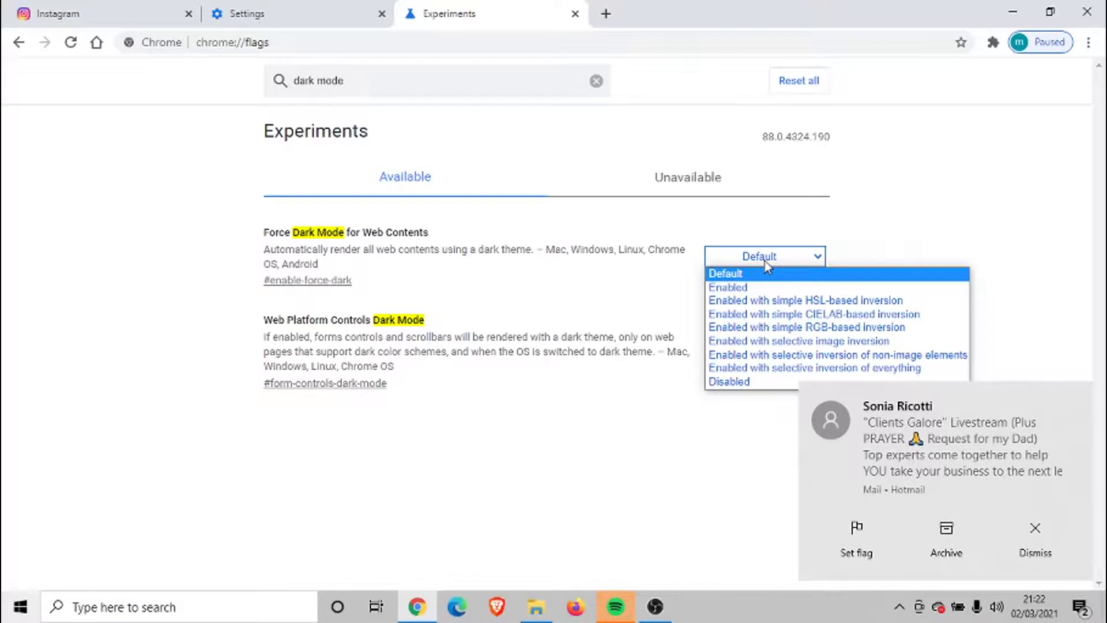
pyautogui.click(746, 289)
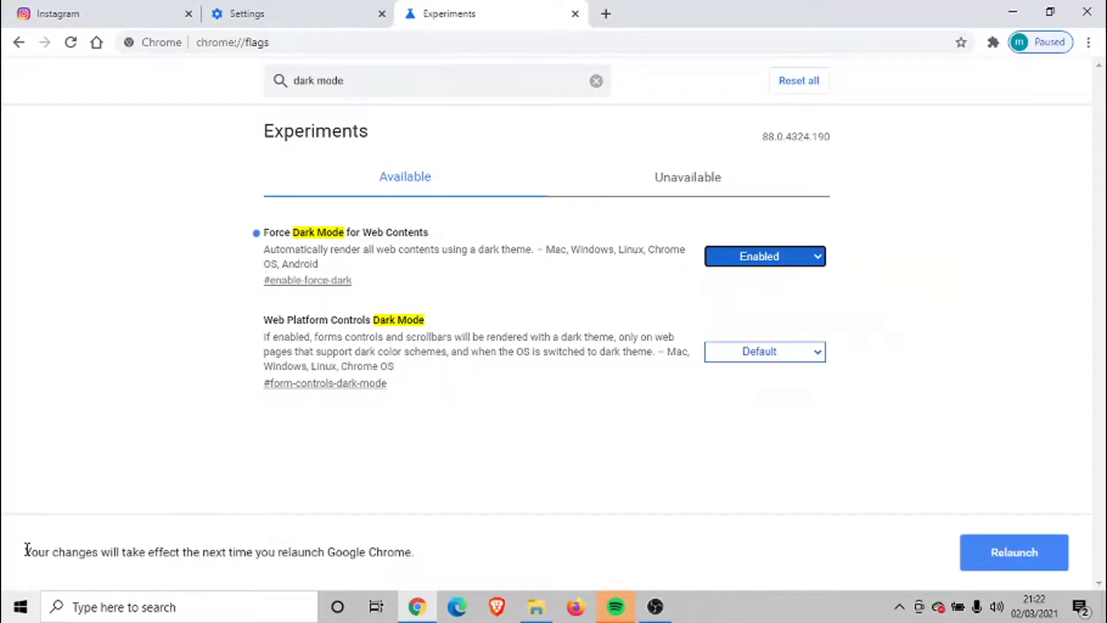
pyautogui.moveTo(26, 550); pyautogui.dragTo(282, 554)
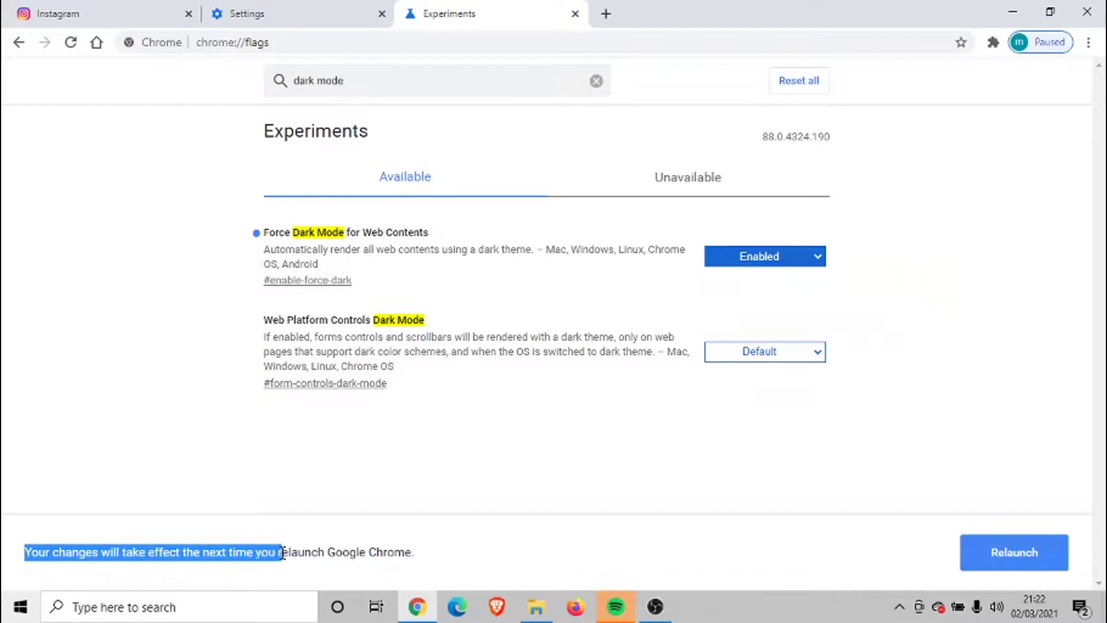
pyautogui.moveTo(282, 554); pyautogui.dragTo(401, 571)
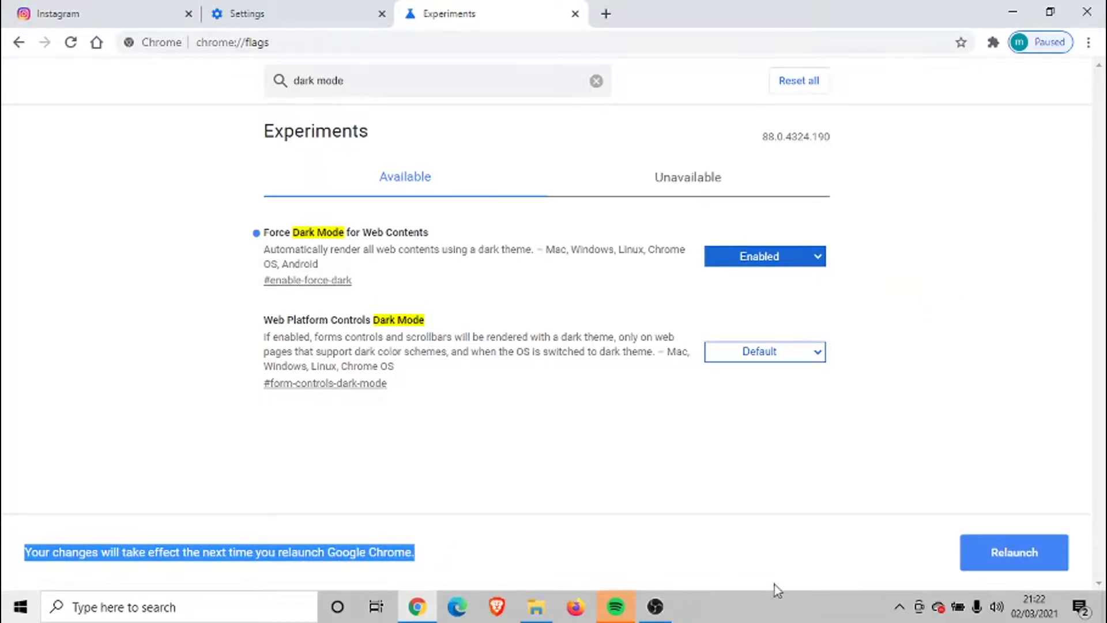
# Relaunch Chrome from the flags page to apply Force Dark Mode
pyautogui.click(996, 556)
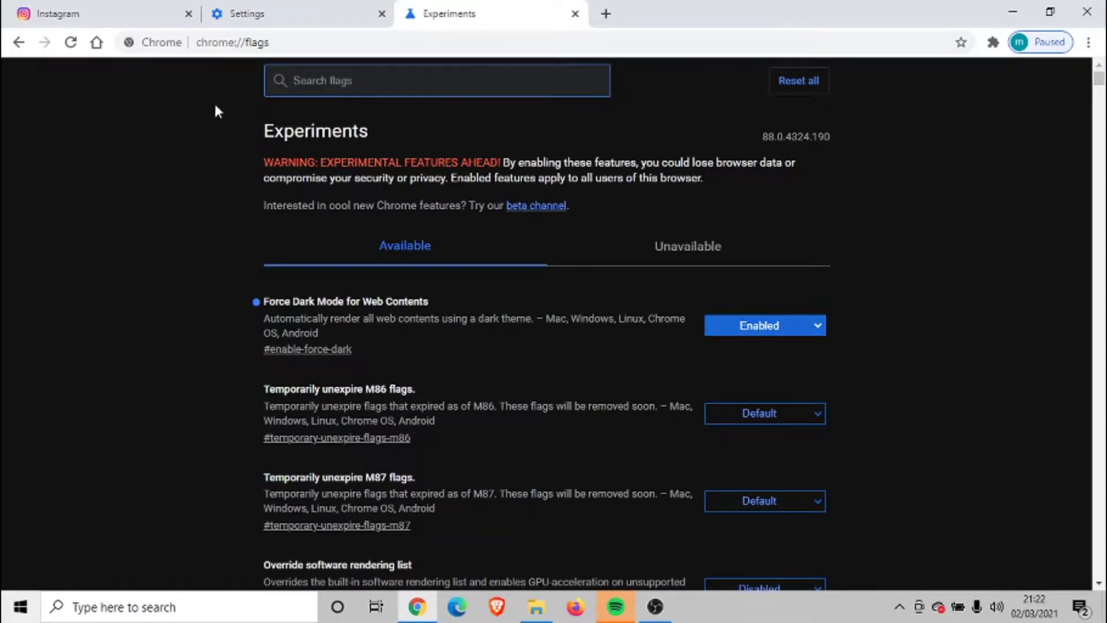
# Load instagram.com from the address bar in the current tab
pyautogui.click(278, 45)
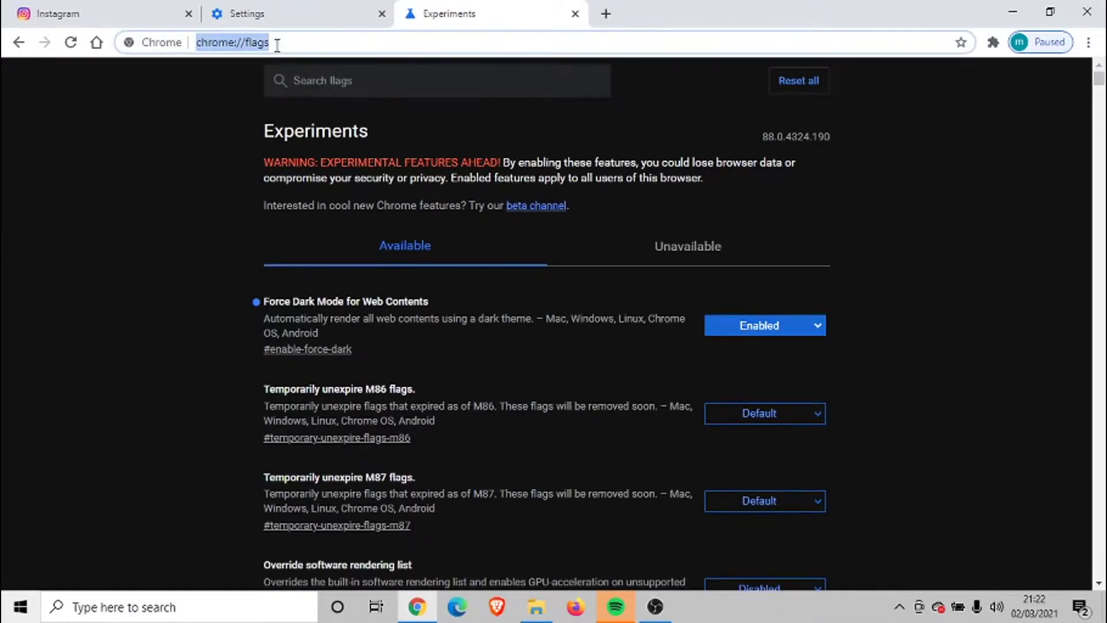
pyautogui.write('insta')
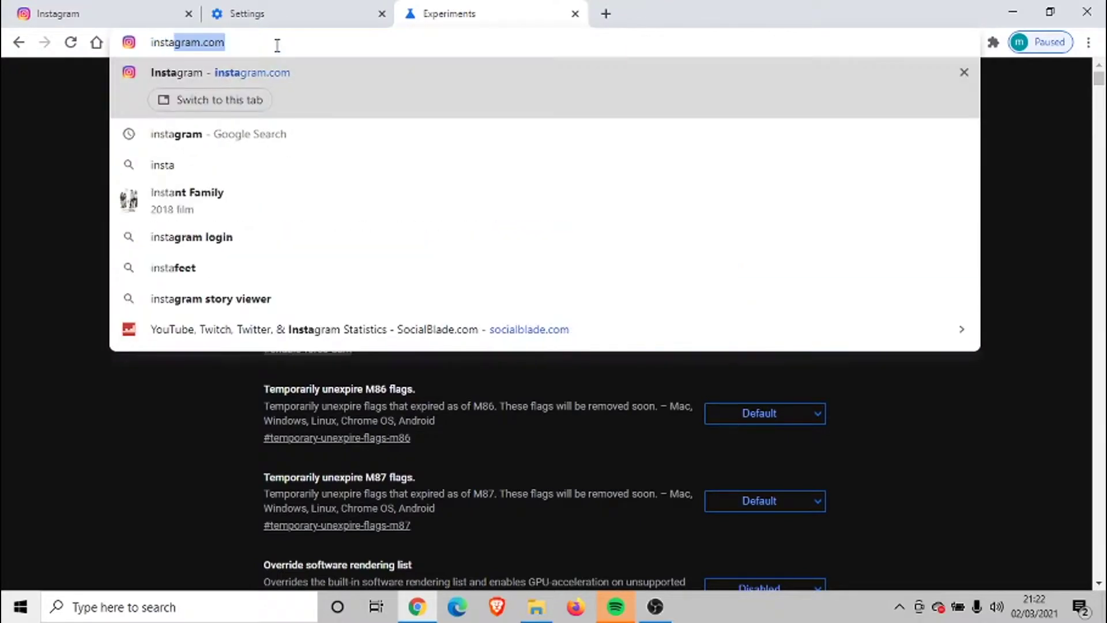
pyautogui.write('gram.co')
pyautogui.press('Return')
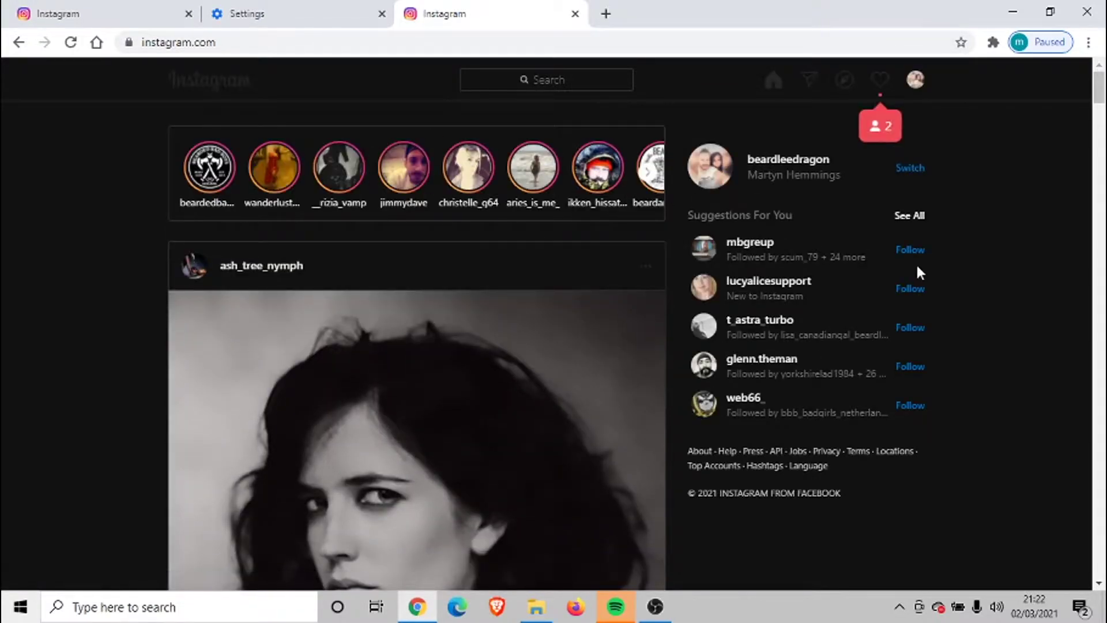
pyautogui.moveTo(1098, 99); pyautogui.dragTo(1091, 206)
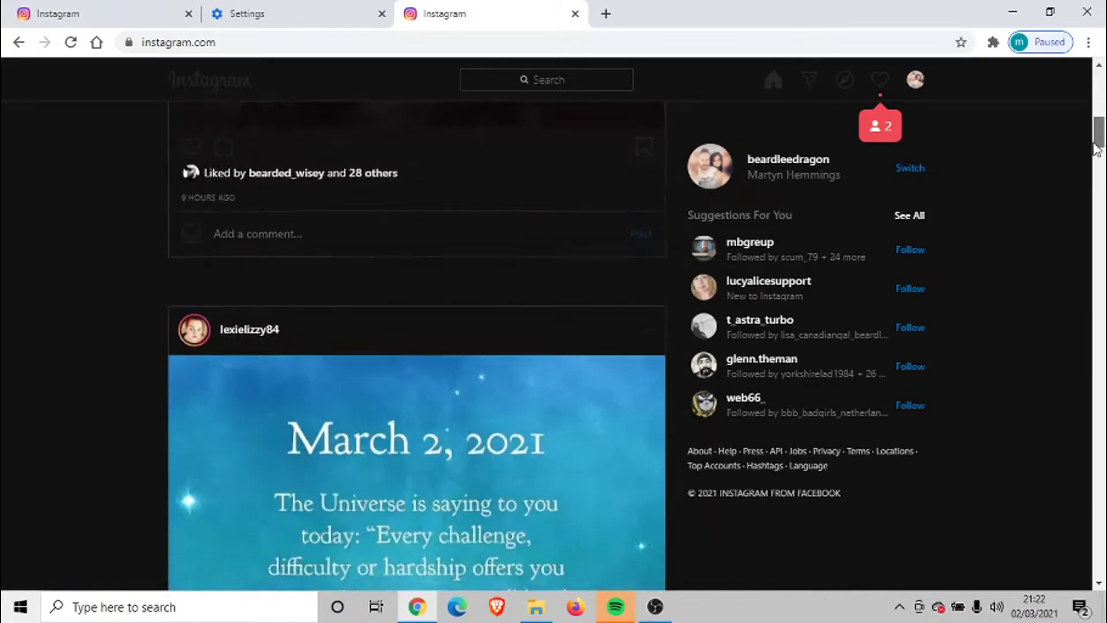
pyautogui.scroll(-4, 1091, 206)
pyautogui.scroll(-4, 1082, 209)
pyautogui.scroll(-3, 1069, 309)
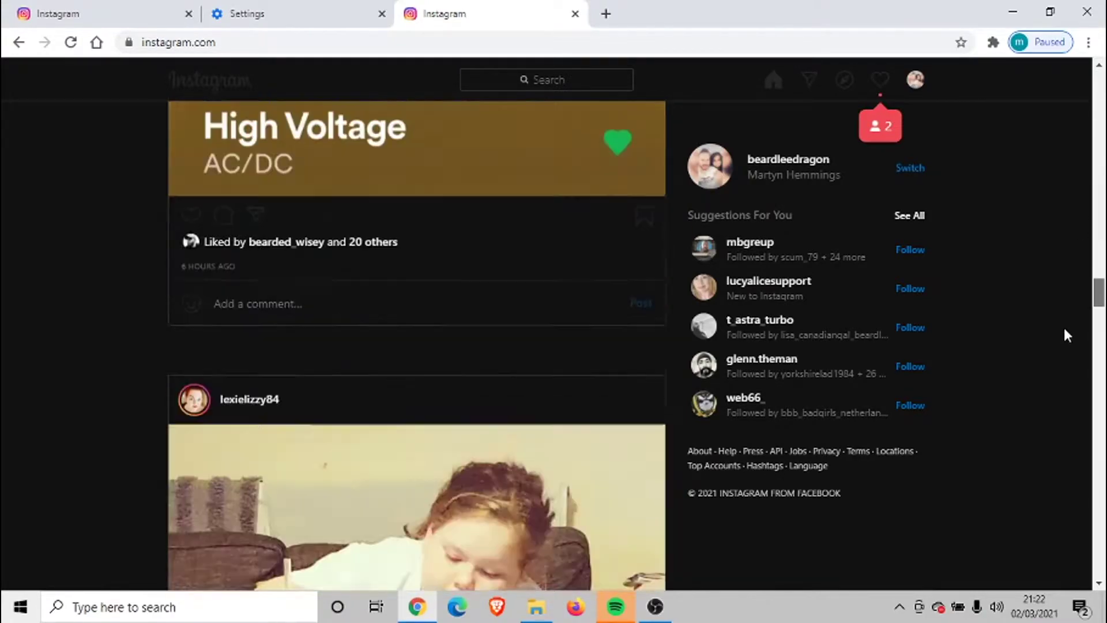
pyautogui.scroll(-4, 1063, 325)
pyautogui.scroll(4, 1054, 353)
pyautogui.scroll(4, 1054, 334)
pyautogui.scroll(4, 1054, 307)
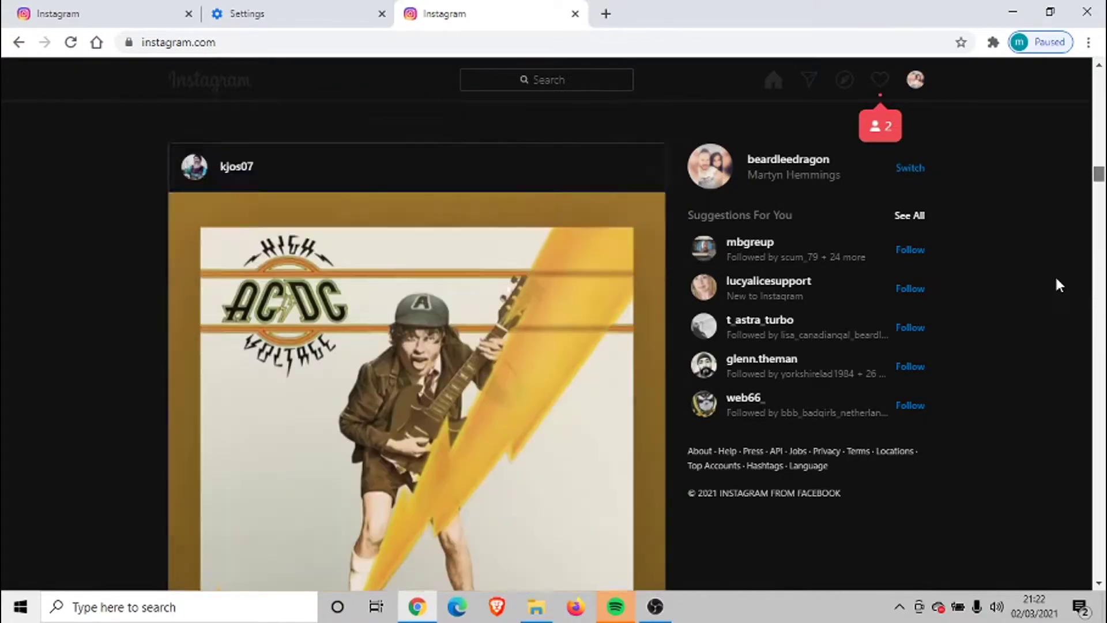
pyautogui.scroll(5, 1054, 275)
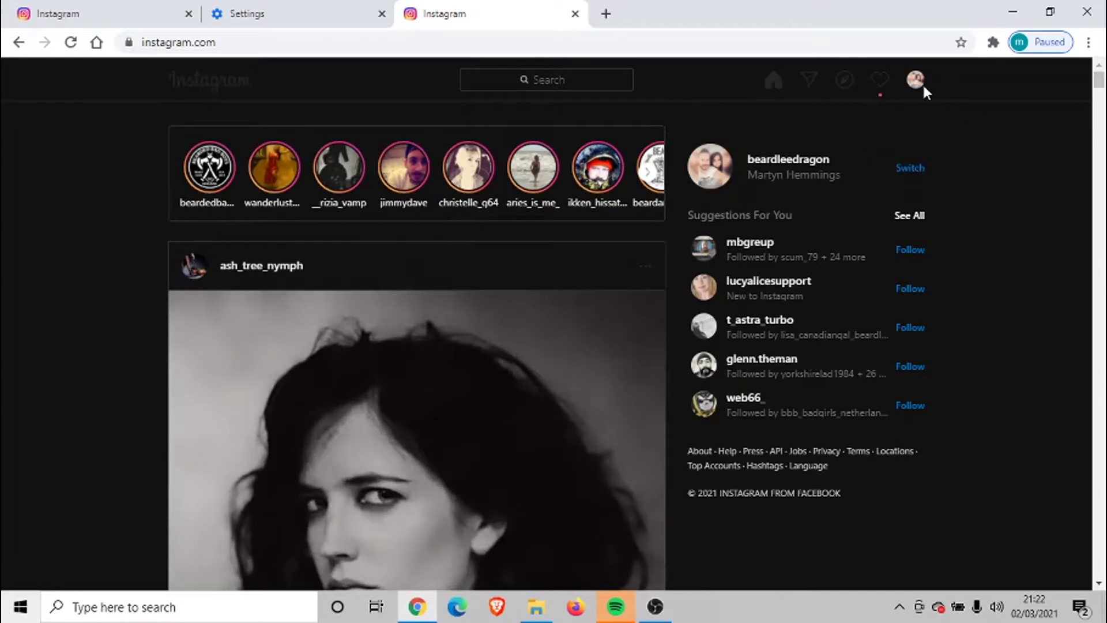